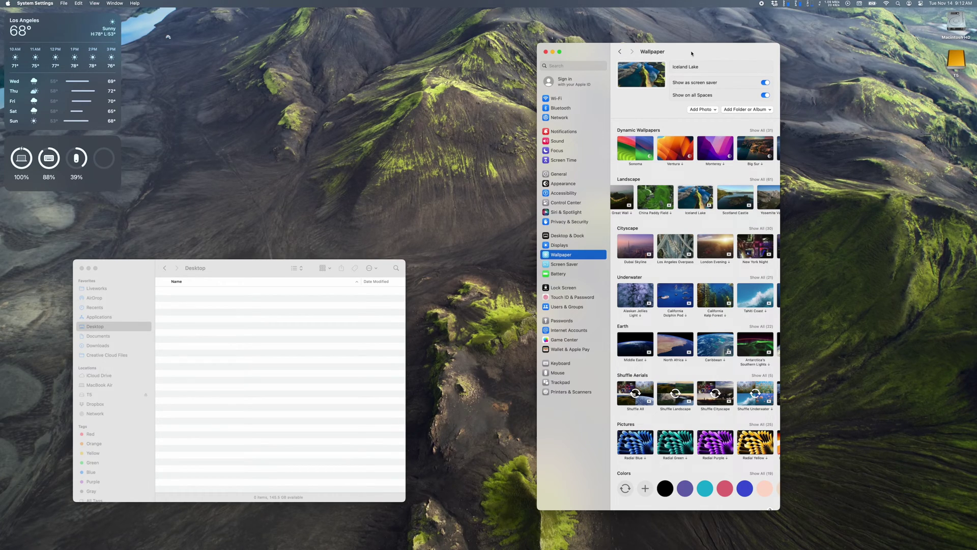
Scroll through the aerial thumbnails and expand Underwater to show all 21 wallpapers.
scroll(690, 197, "right", 10)
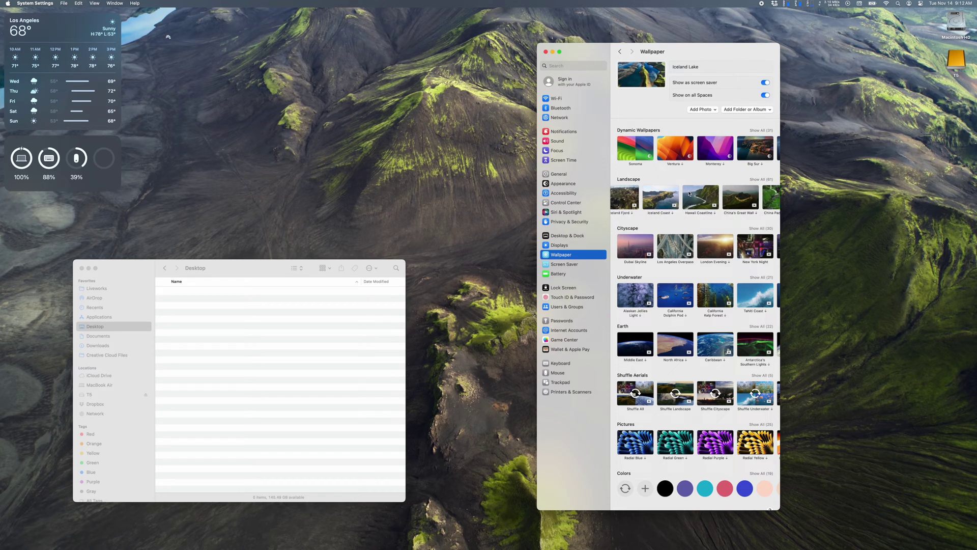
scroll(689, 193, "right", 10)
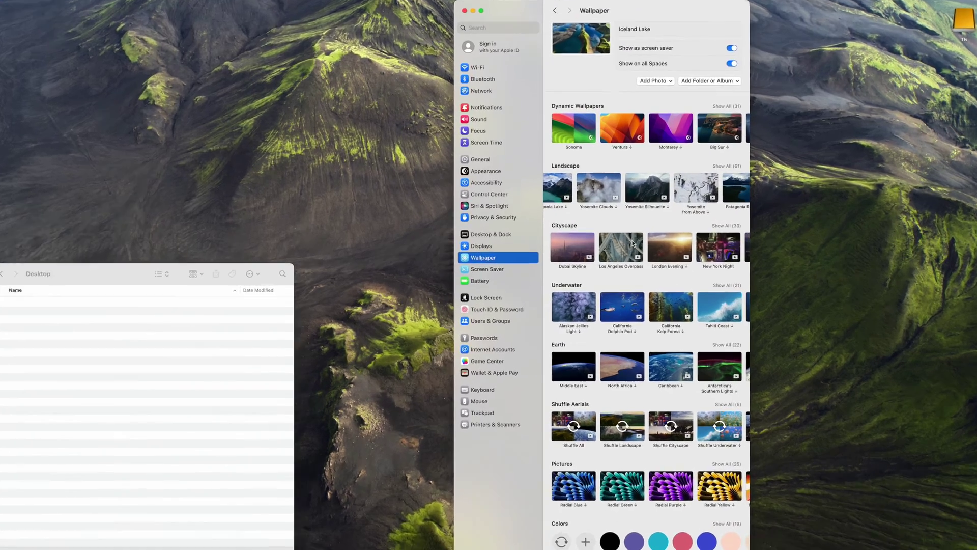
scroll(682, 241, "right", 6)
scroll(509, 240, "right", 3)
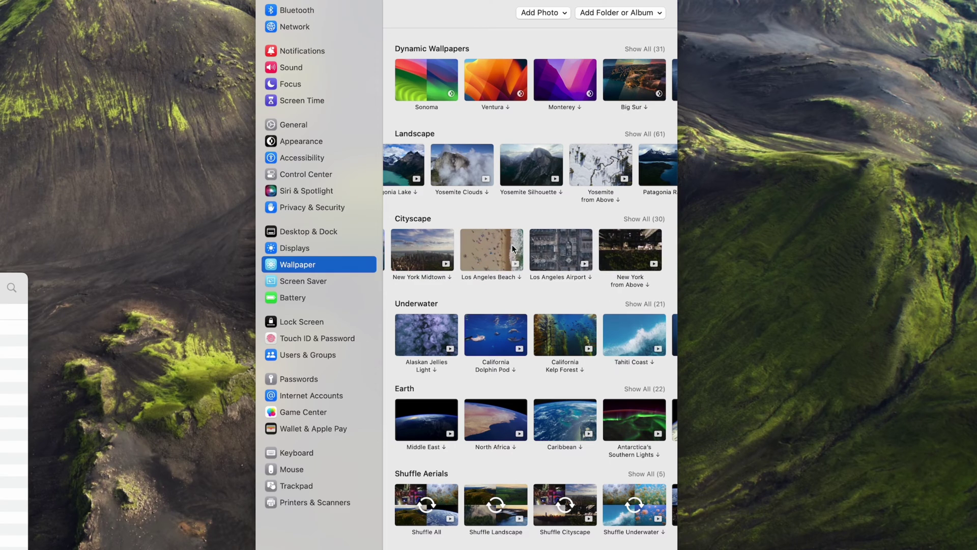
scroll(519, 335, "right", 2)
scroll(519, 335, "right", 6)
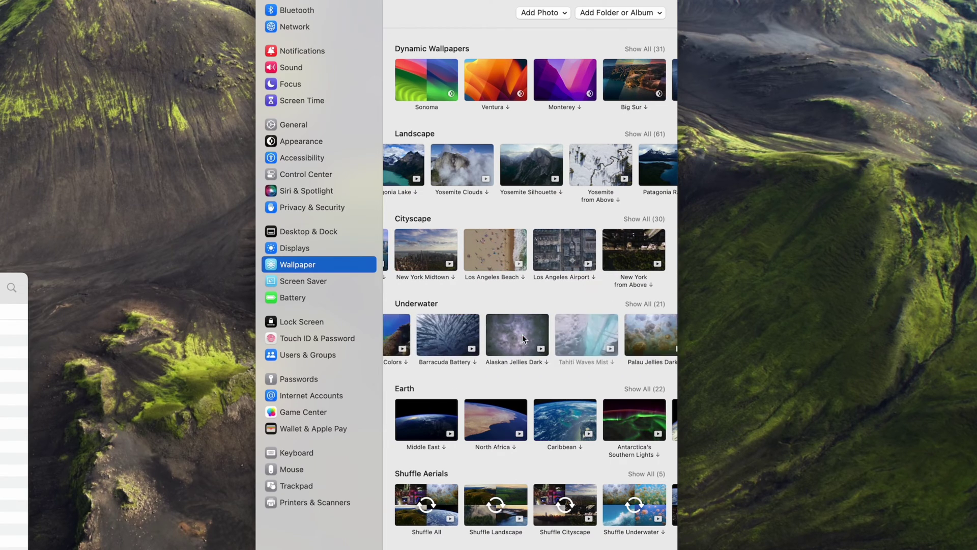
left_click(636, 304)
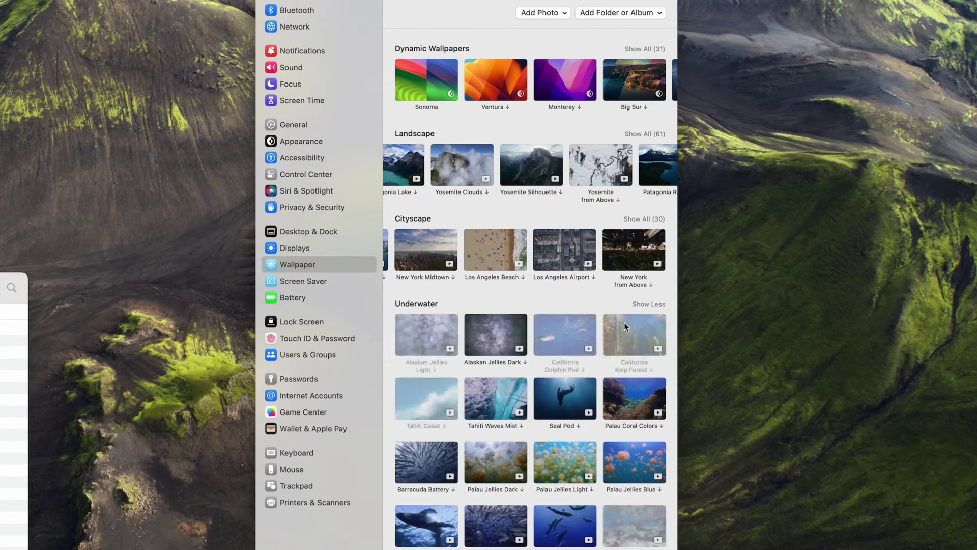
Expand the Earth category to list all its aerial wallpapers.
scroll(598, 352, "down", 3)
scroll(598, 351, "down", 10)
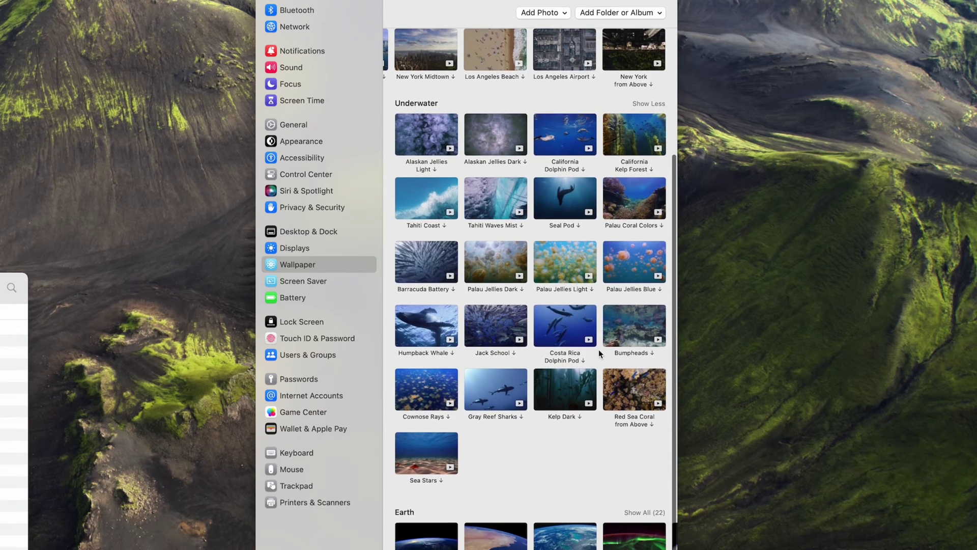
left_click(639, 400)
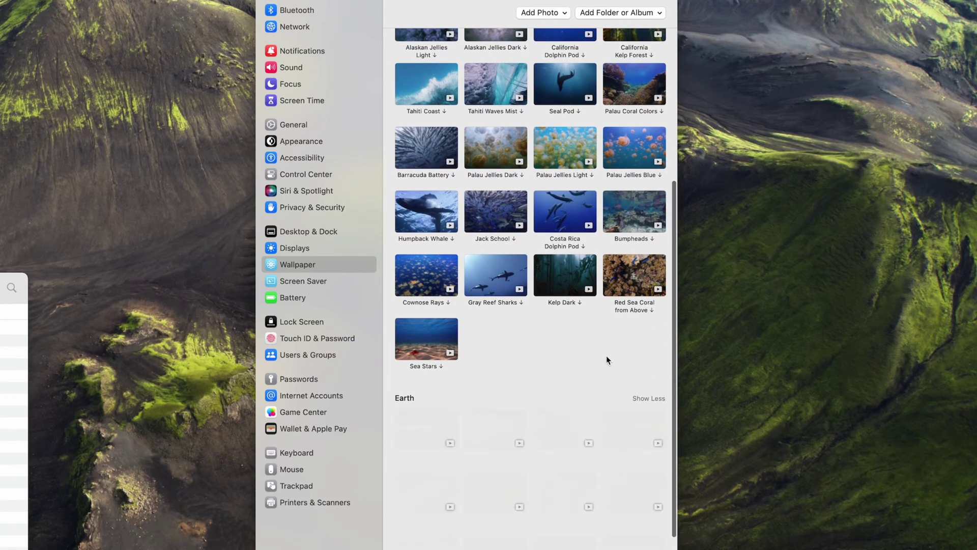
scroll(607, 356, "down", 12)
Expand the Landscape category to all 61 wallpapers and scroll through them.
scroll(607, 355, "up", 15)
scroll(607, 355, "up", 8)
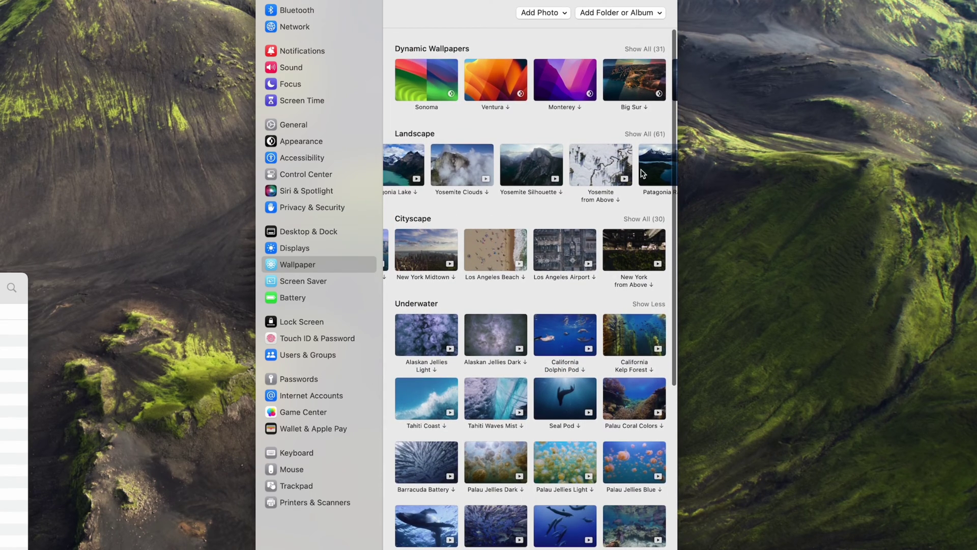
left_click(645, 134)
scroll(605, 224, "down", 4)
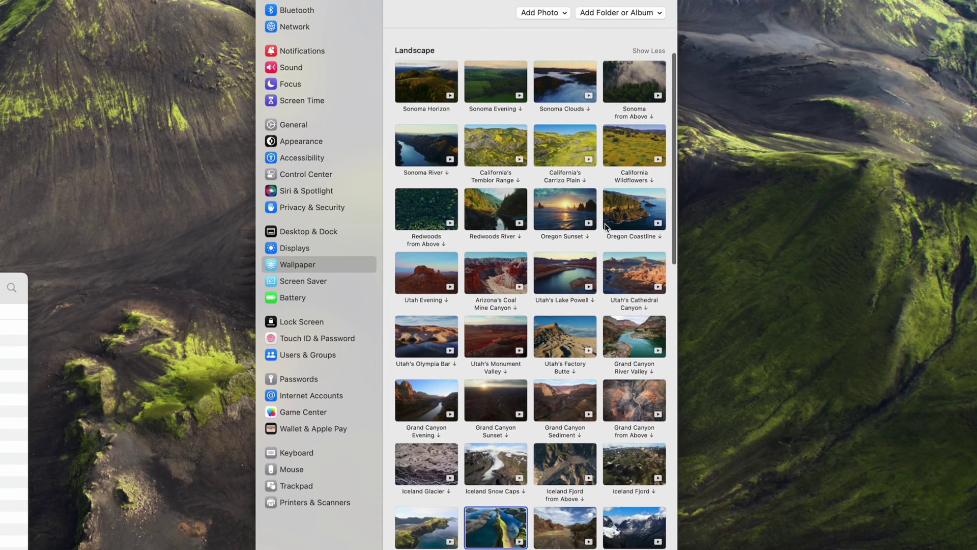
scroll(605, 224, "down", 16)
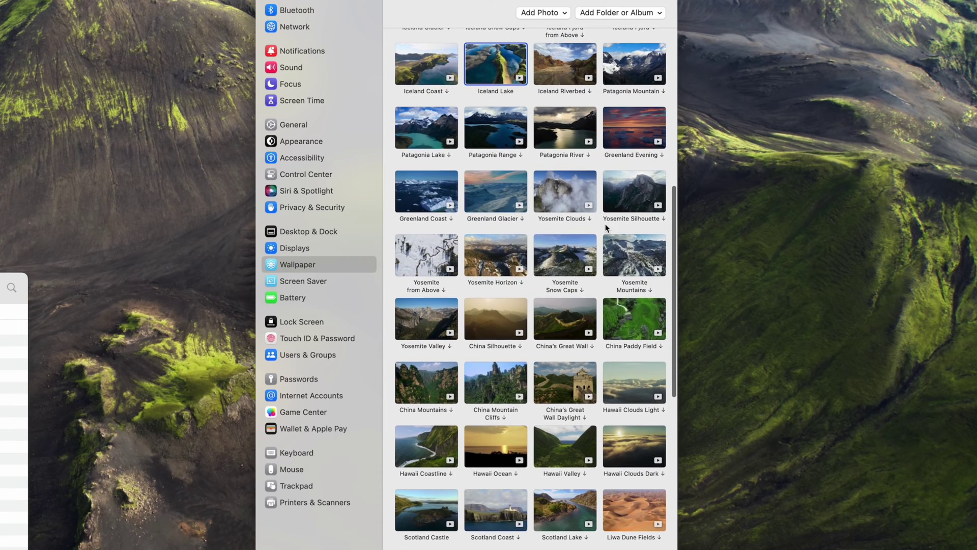
scroll(606, 227, "up", 9)
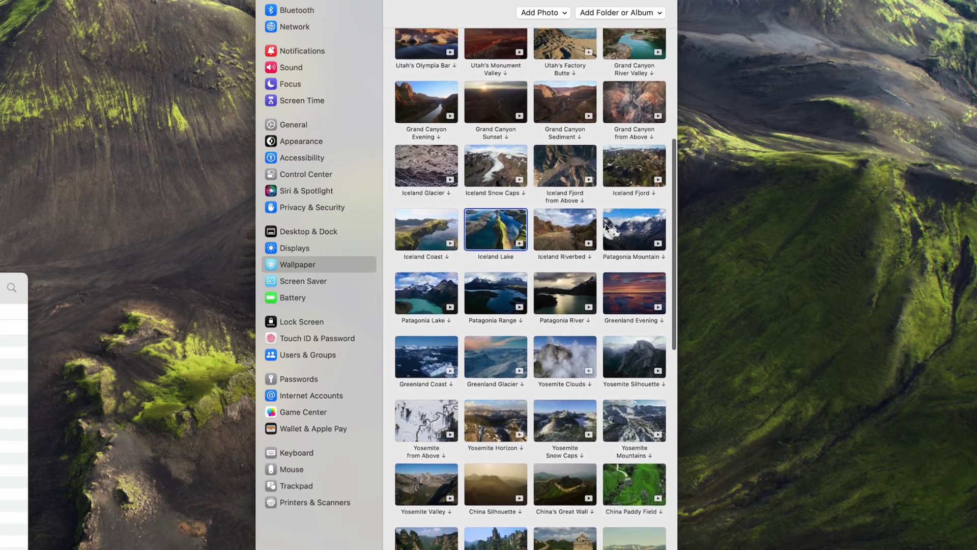
scroll(606, 227, "up", 10)
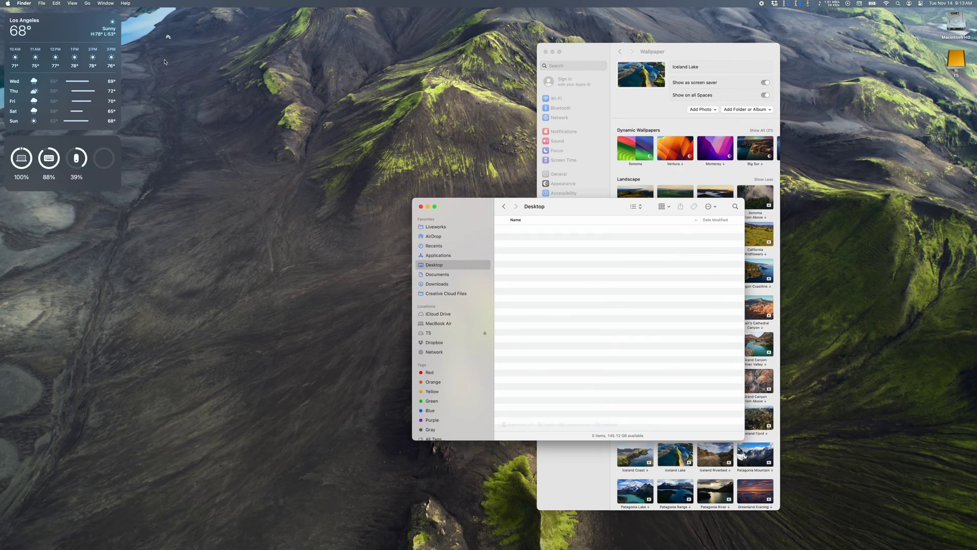
key("alt+super+p")
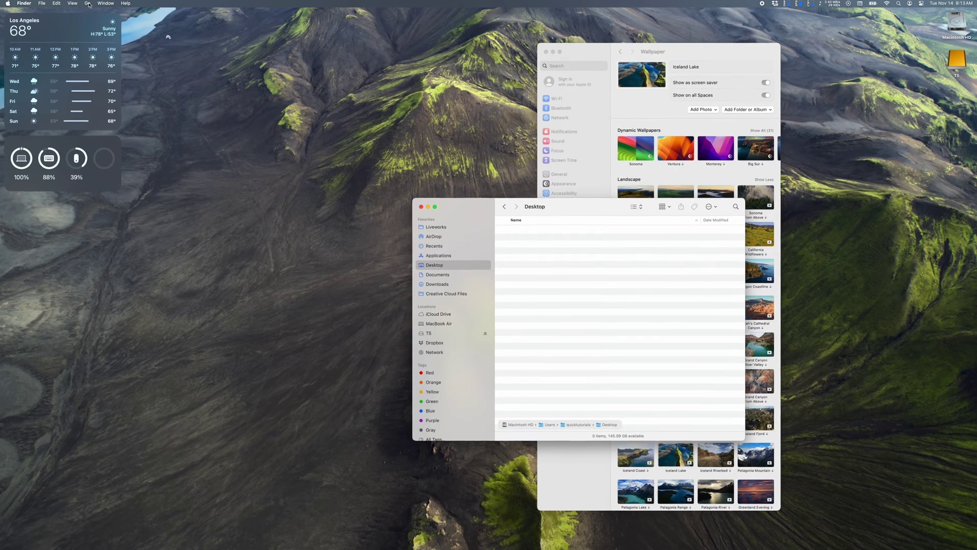
Open ~/Library from the Go menu with Option held, then enlarge the Finder window.
left_click(87, 3)
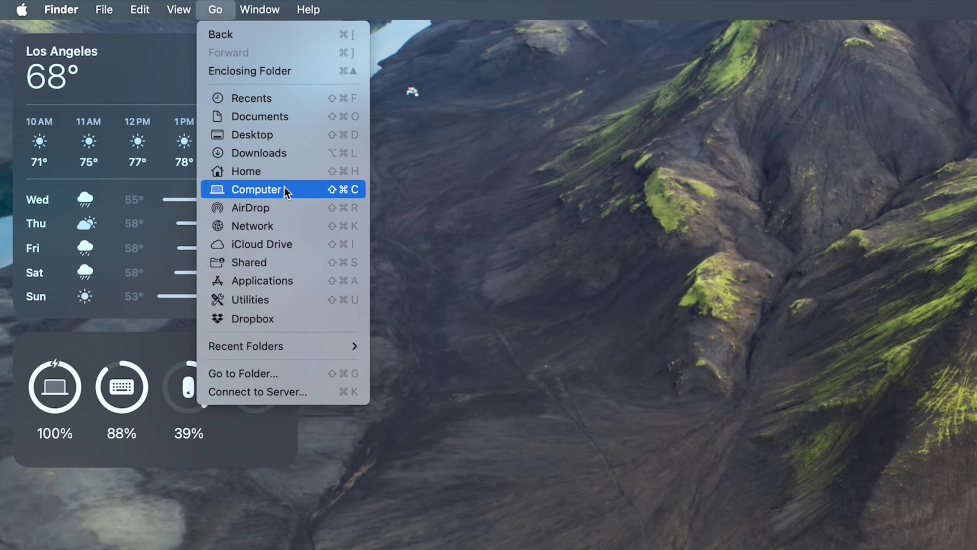
key("alt")
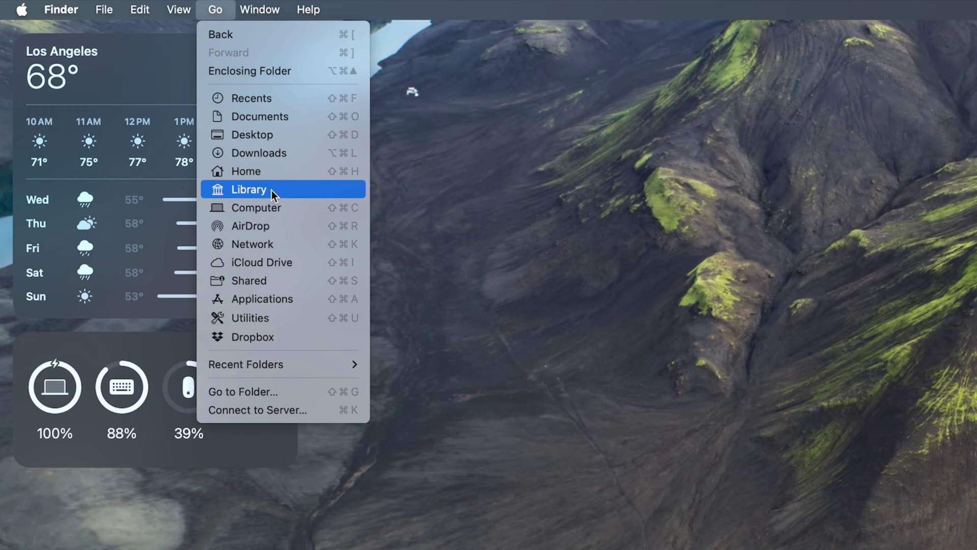
left_click(271, 190)
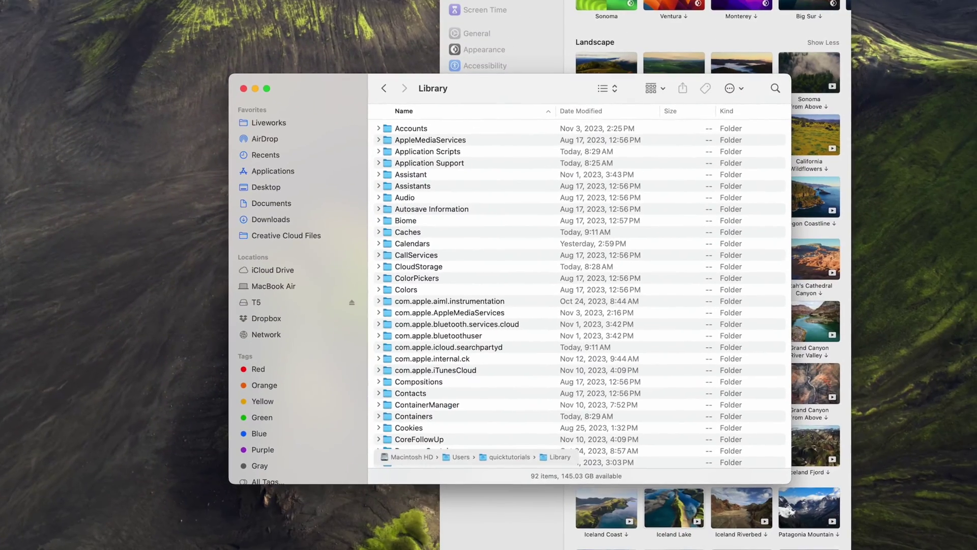
left_click_drag(230, 75, 35, 0)
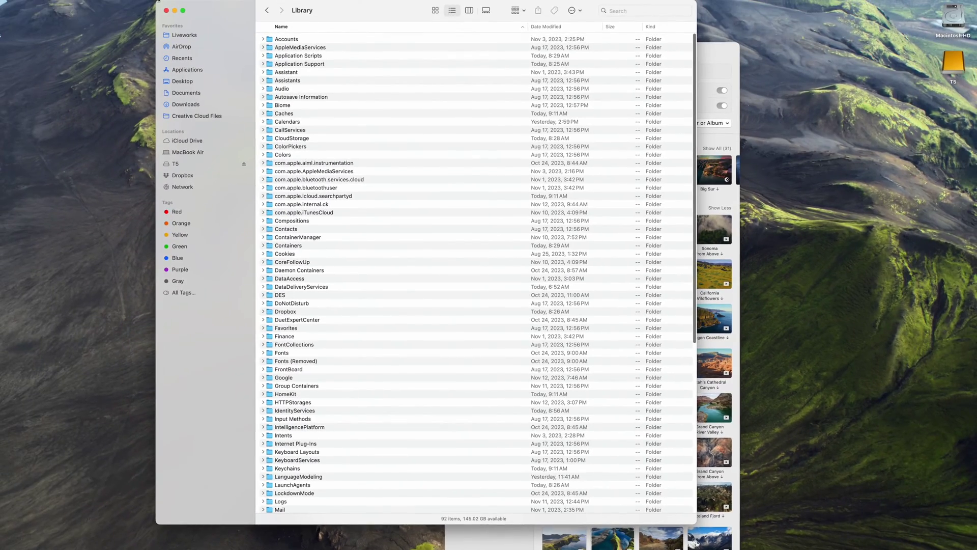
Widen the window, switch to column view and open Macintosh HD's top-level Library folder.
left_click_drag(158, 1, 147, 1)
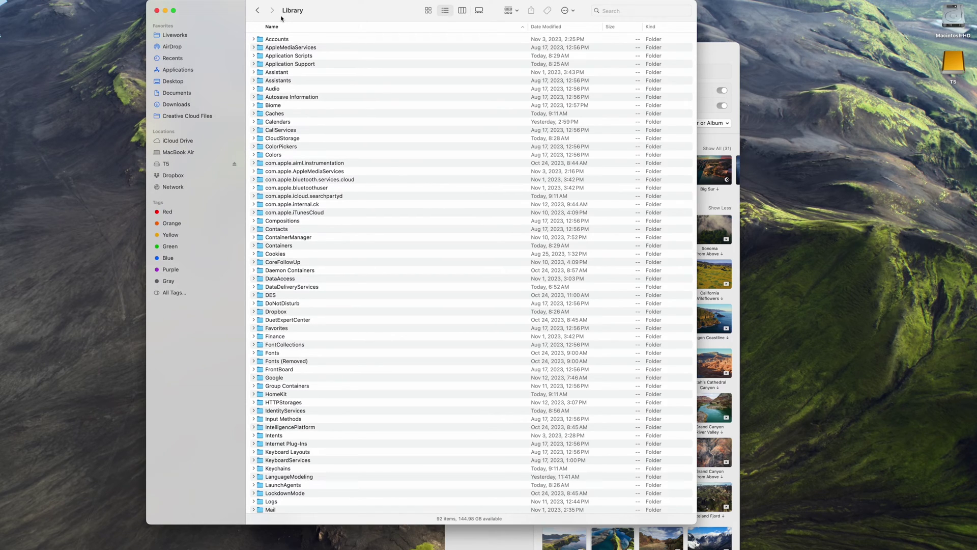
key("super+3")
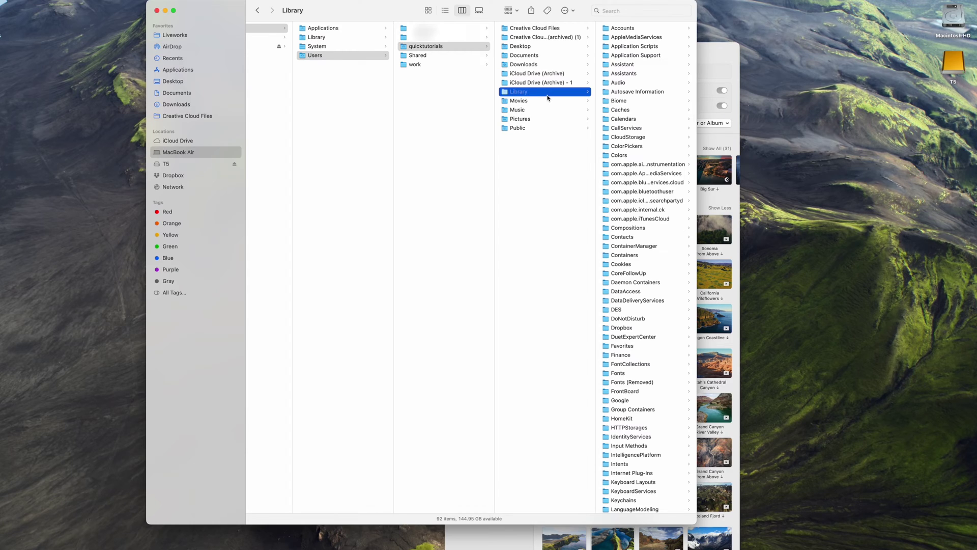
left_click(329, 39)
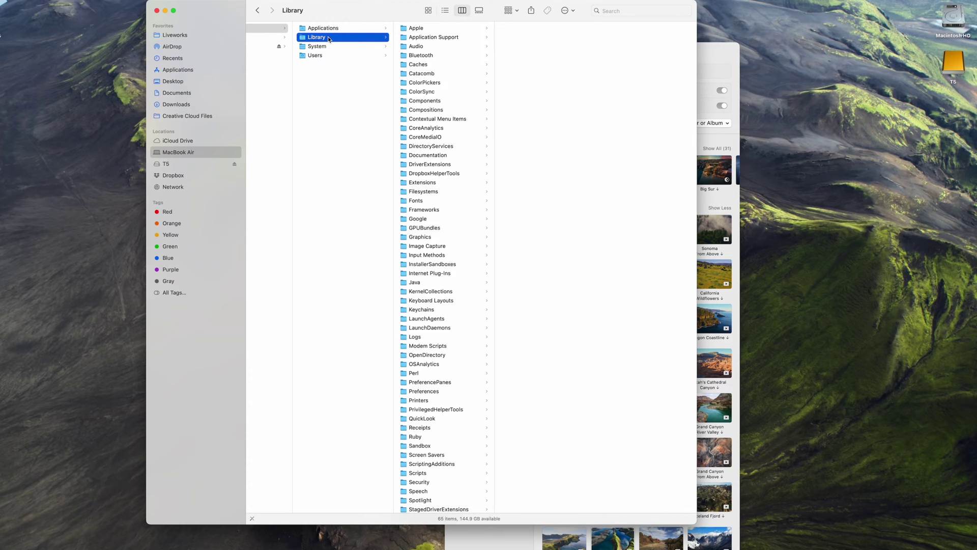
Browse Application Support > com.apple.idleassetsd > Customer and check its video folders, ending in 4KSDR240FPS.
left_click(436, 39)
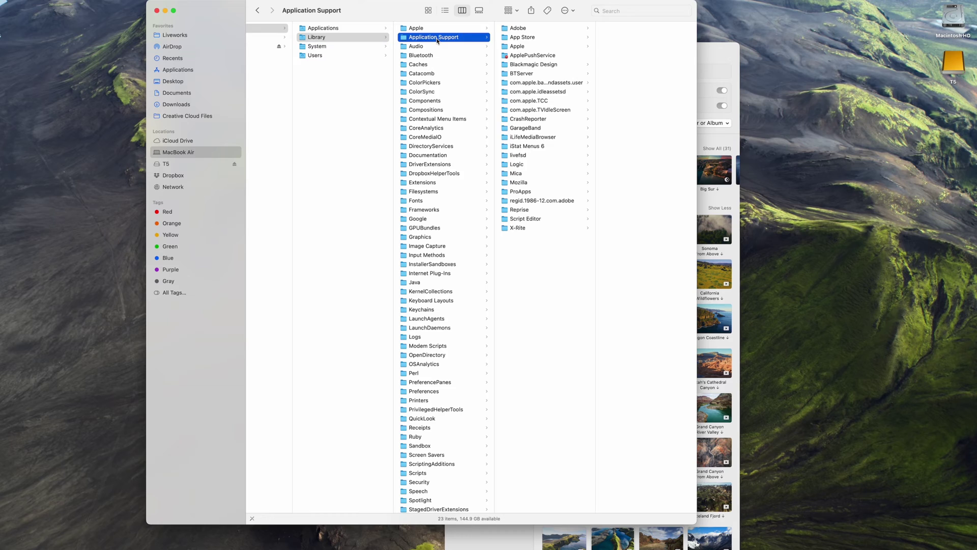
left_click(562, 92)
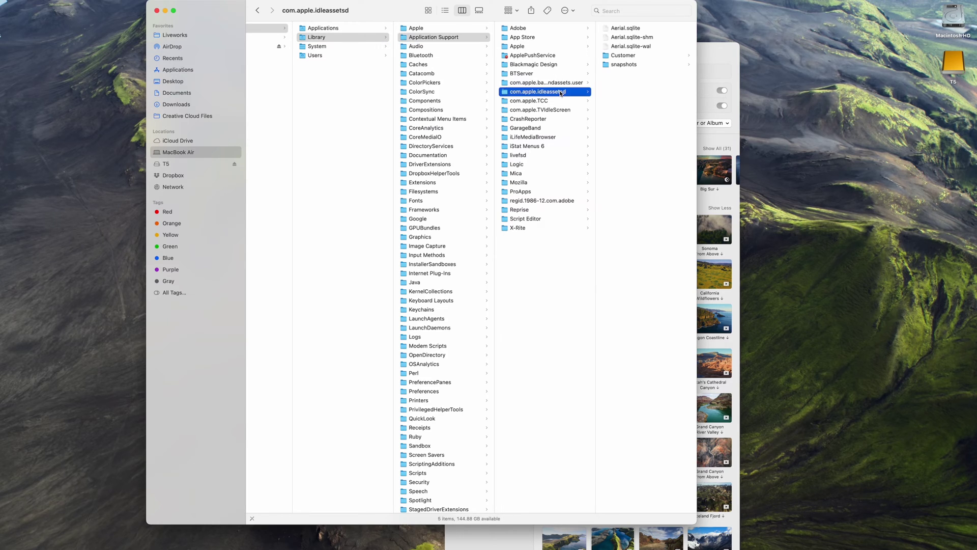
left_click(623, 56)
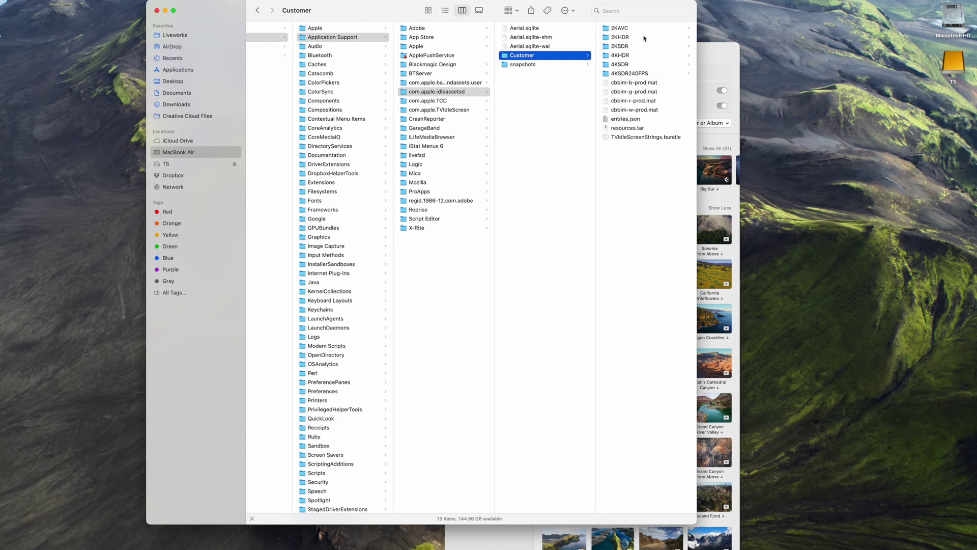
left_click(648, 74)
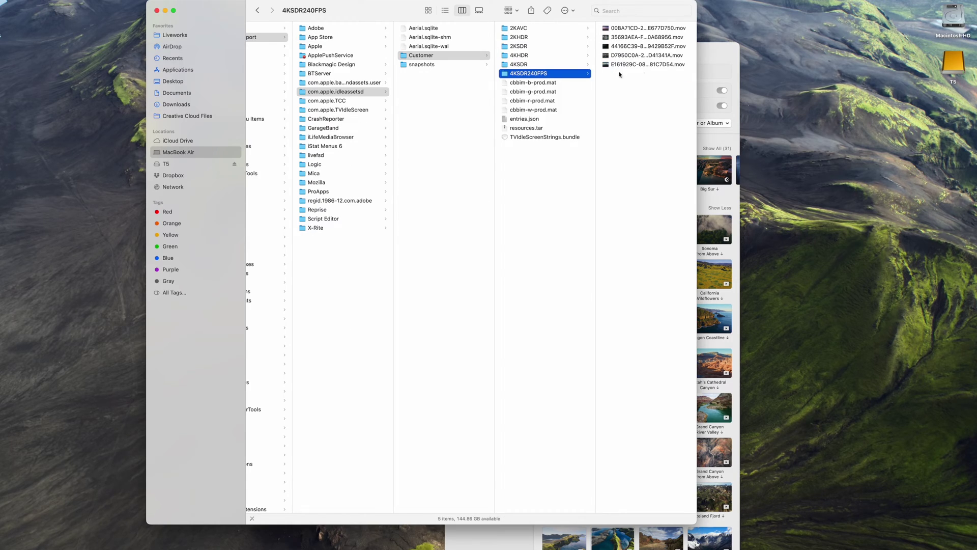
left_click(572, 65)
left_click(571, 56)
left_click(571, 48)
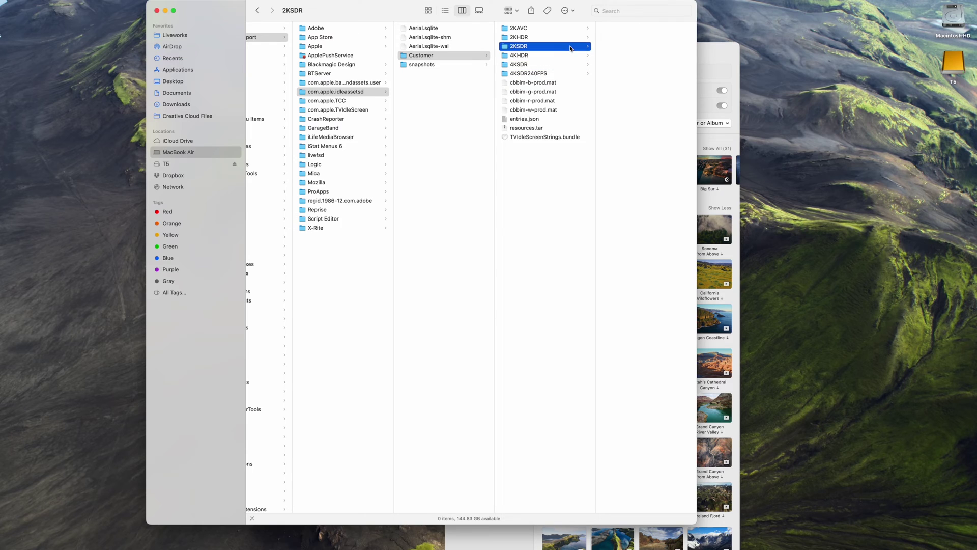
left_click(570, 73)
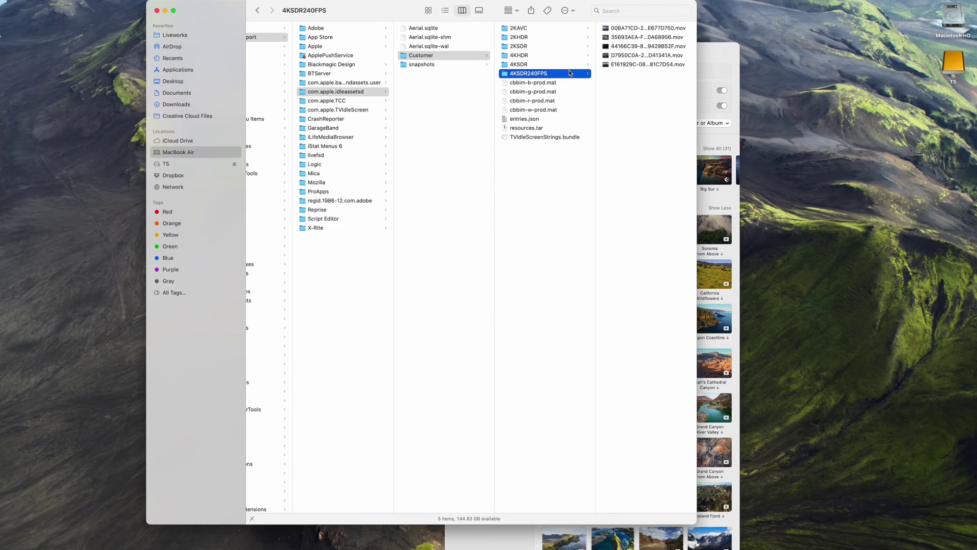
Select the 915.3 MB aerial .mov and open it in Quick Look.
left_click(626, 56)
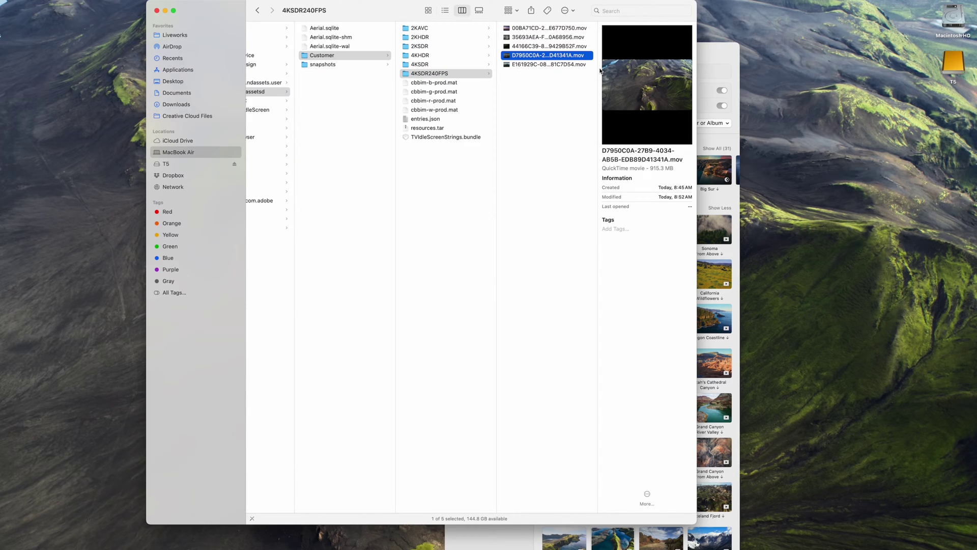
left_click_drag(651, 168, 678, 168)
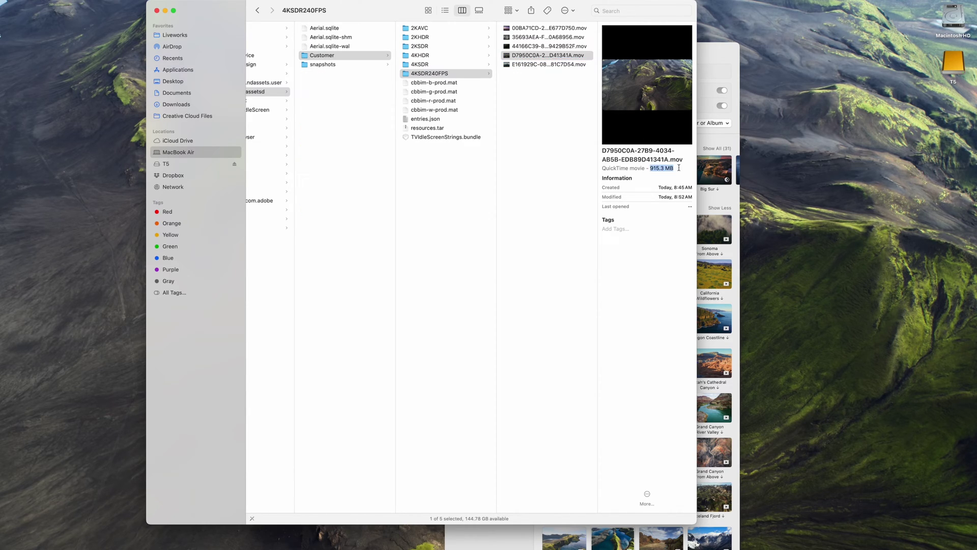
left_click(506, 56)
key("space")
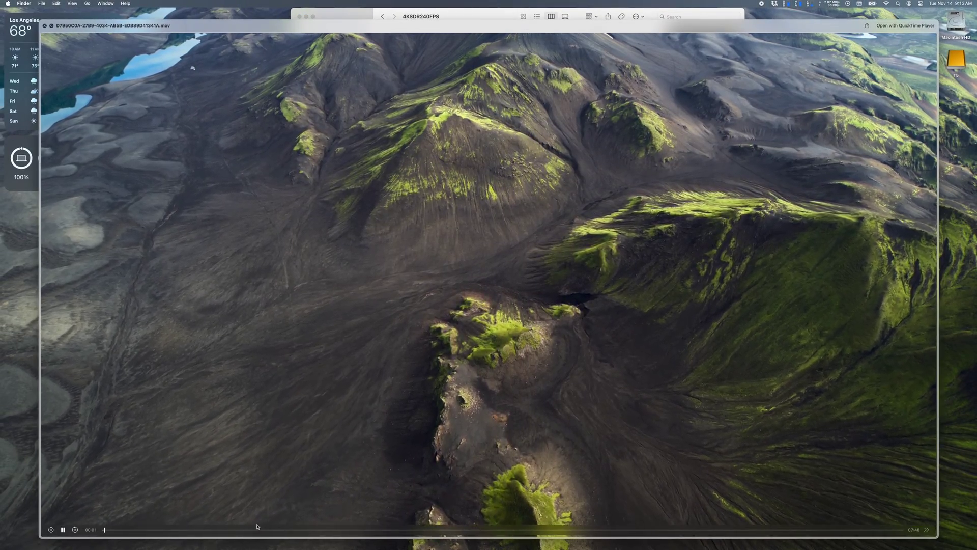
Scrub the preview ahead to the lake scene, close it, and open a Desktop window.
left_click(377, 529)
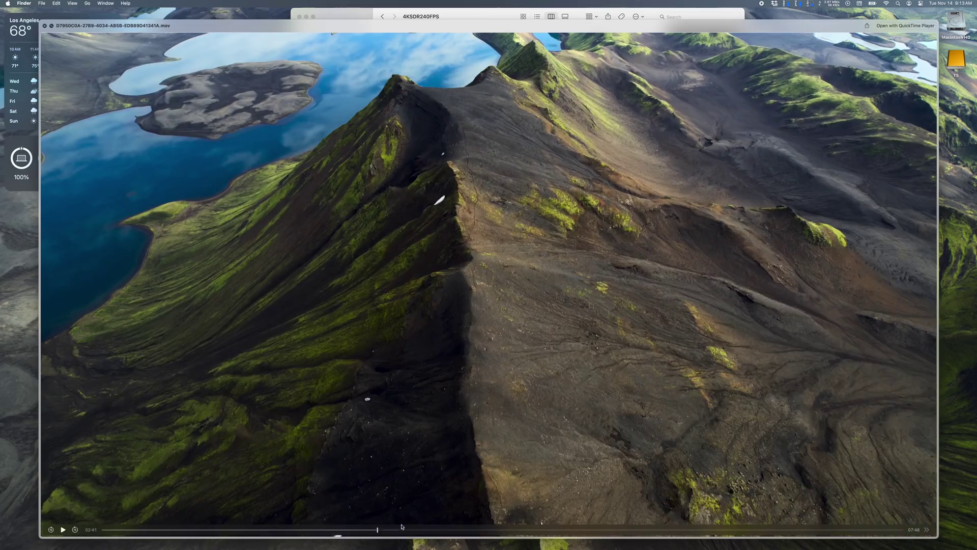
left_click_drag(401, 529, 717, 529)
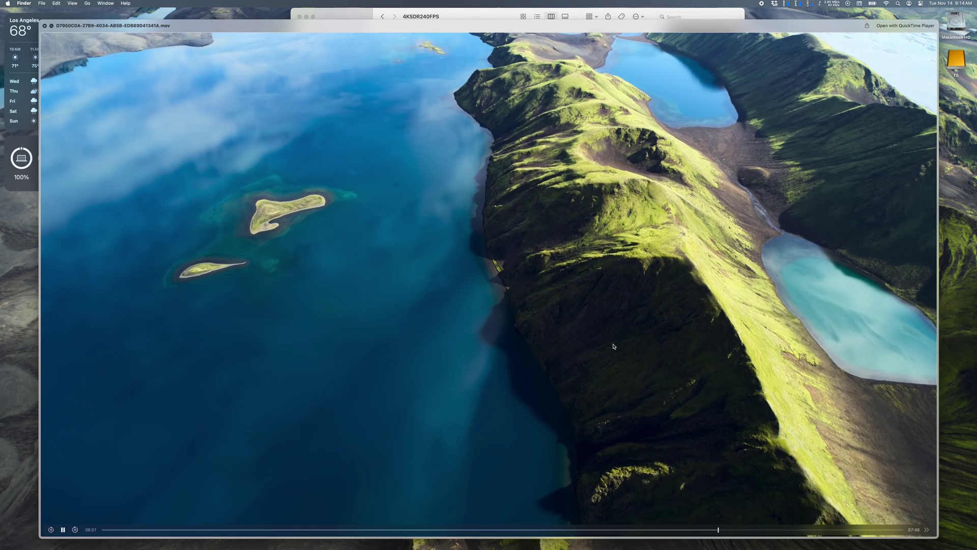
key("space")
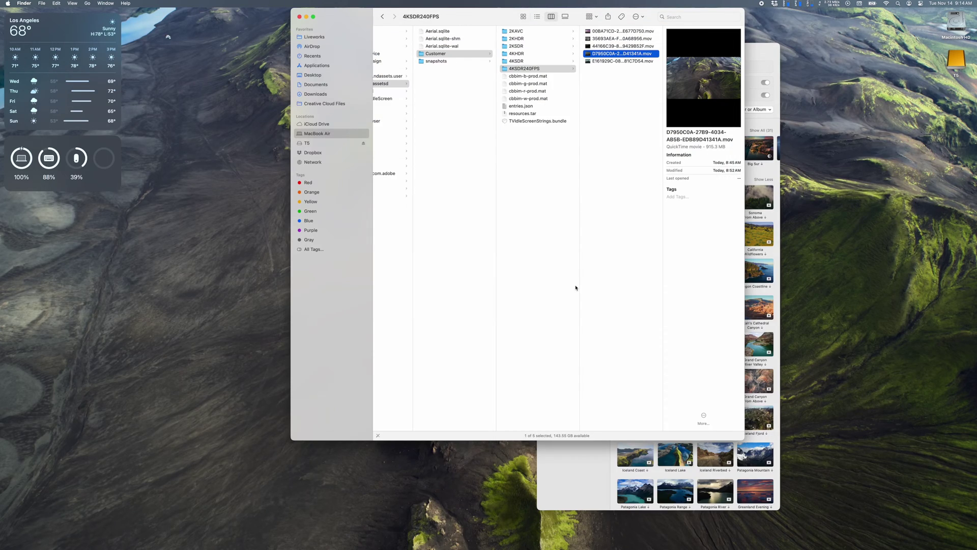
key("super+n")
left_click(240, 299)
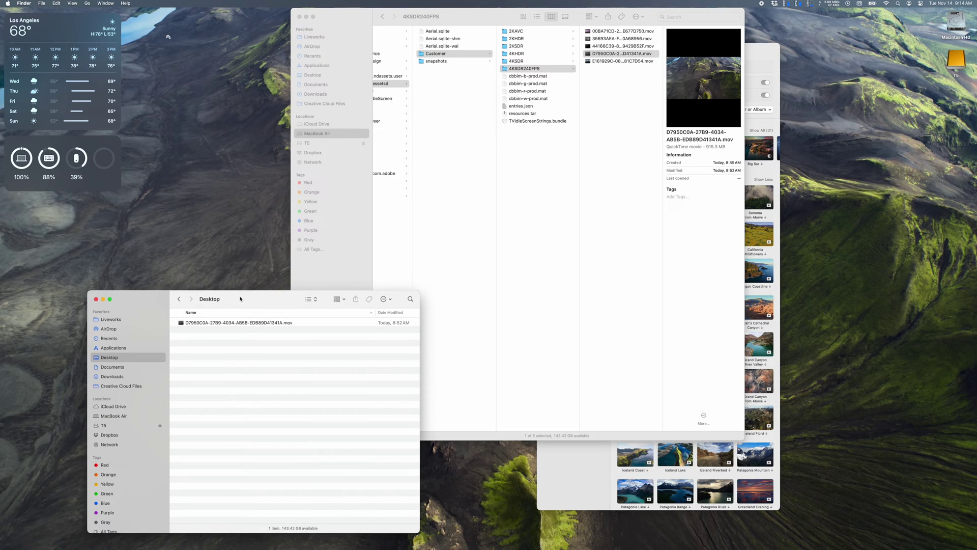
Trash the aerial .mov from 4KSDR240FPS, authorizing with the account password, leaving 4 items.
left_click(604, 96)
key("super+BackSpace")
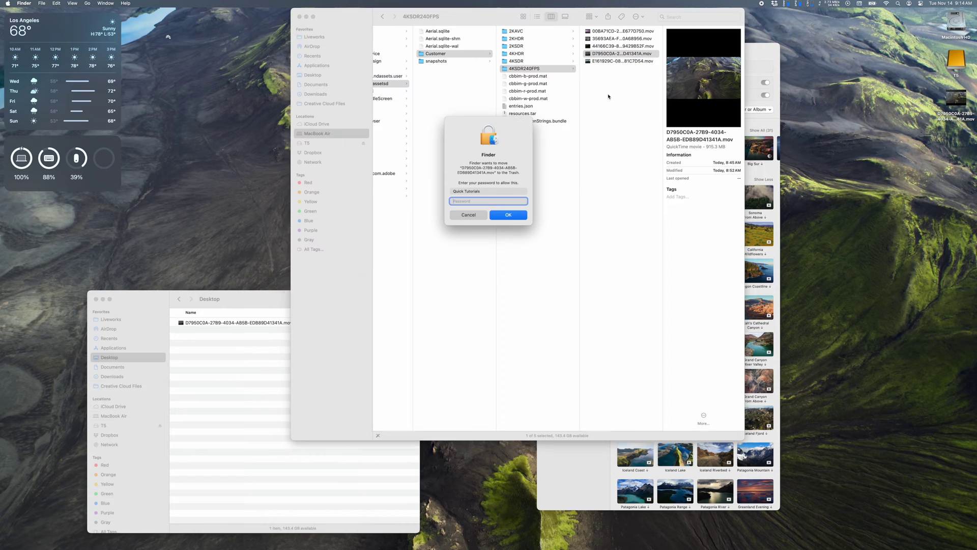
type("****")
key("Return")
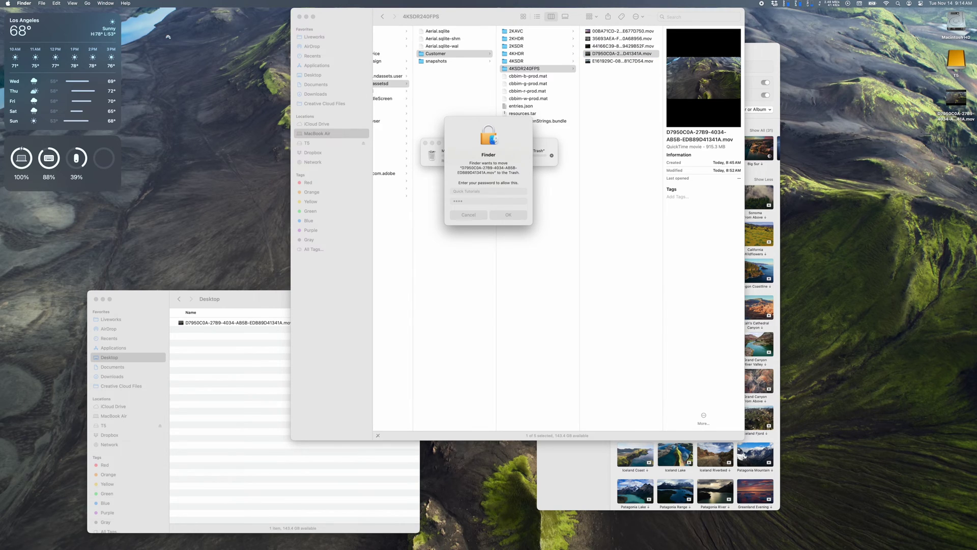
left_click(624, 71)
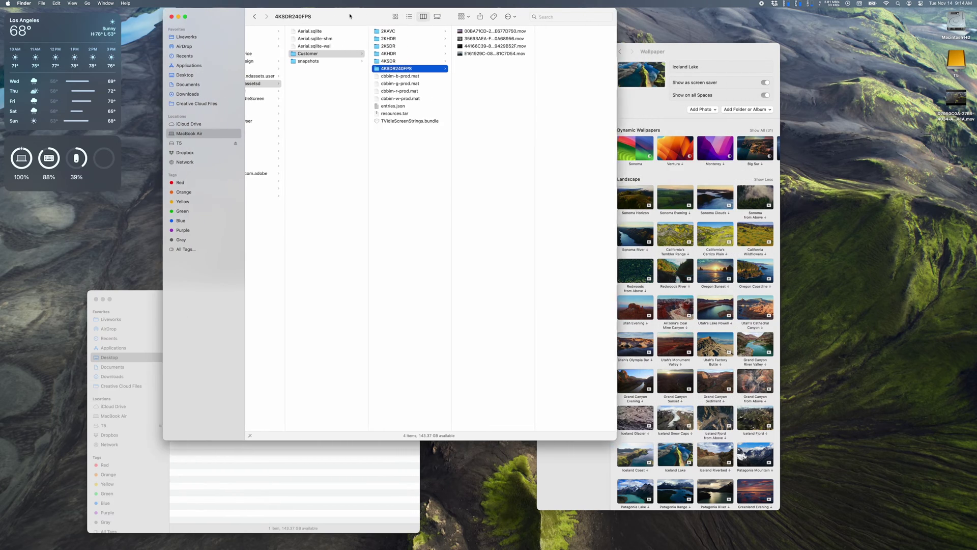
Collapse the Landscape wallpapers back to one row and scroll through them.
left_click(699, 64)
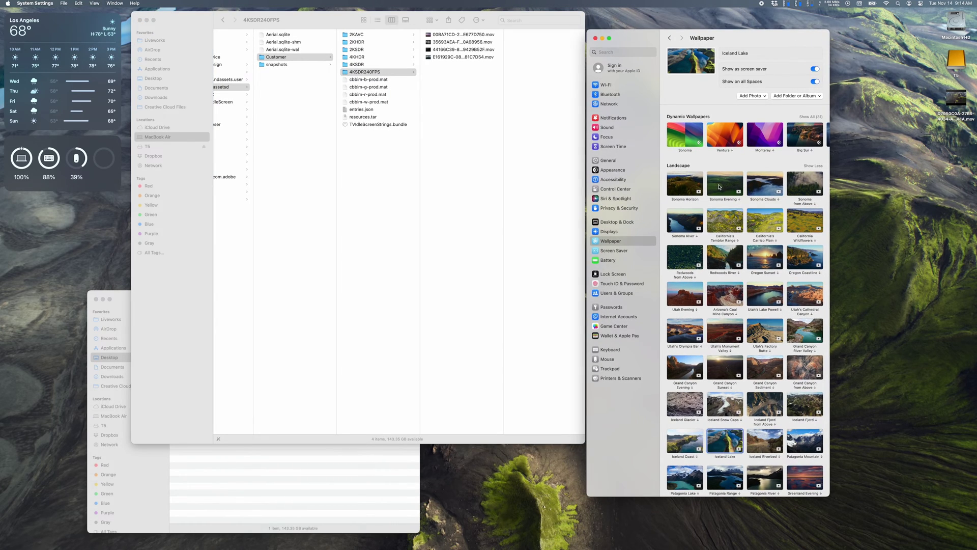
left_click(812, 166)
scroll(743, 184, "right", 10)
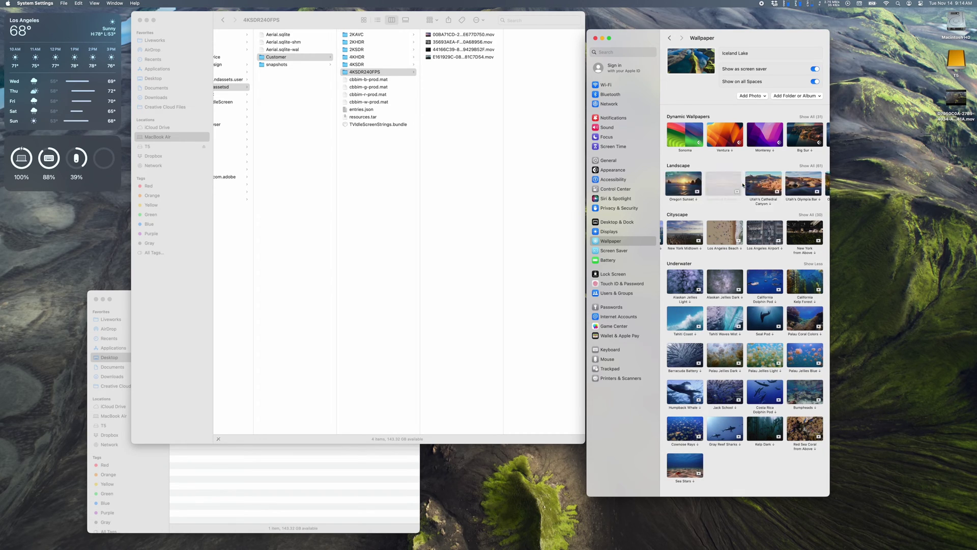
scroll(744, 185, "left", 2)
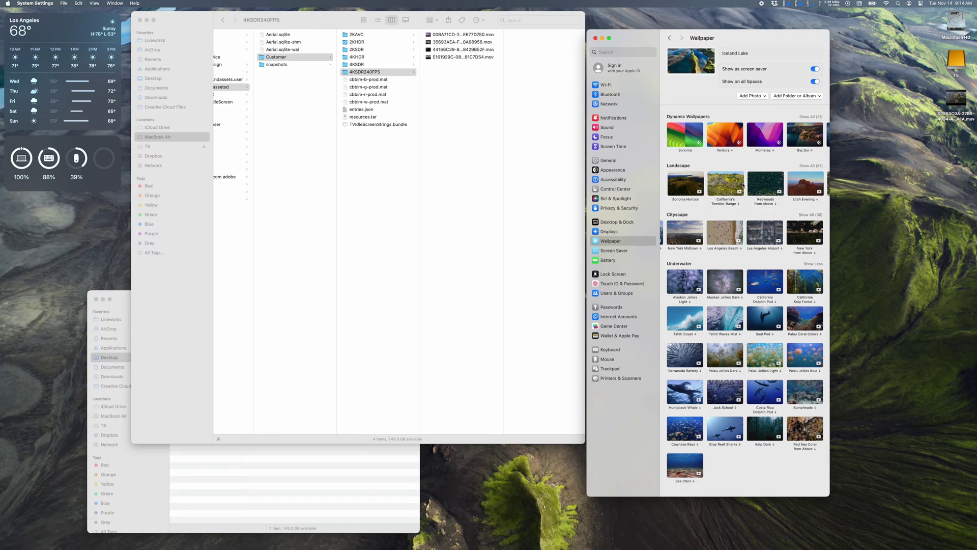
scroll(744, 186, "right", 5)
Try Iceland Coast, Scotland Castle and Yosemite Valley, then reselect Iceland Lake.
left_click(695, 185)
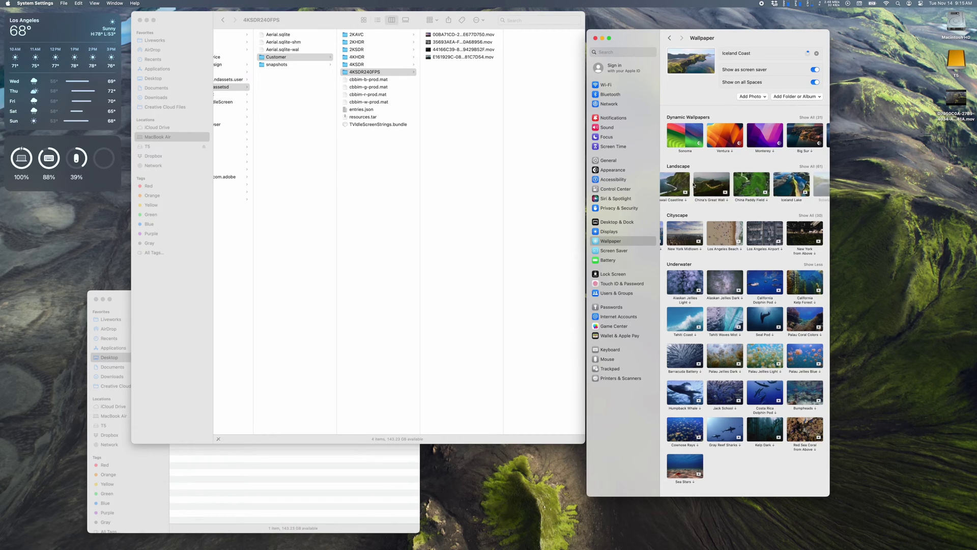
left_click(696, 188)
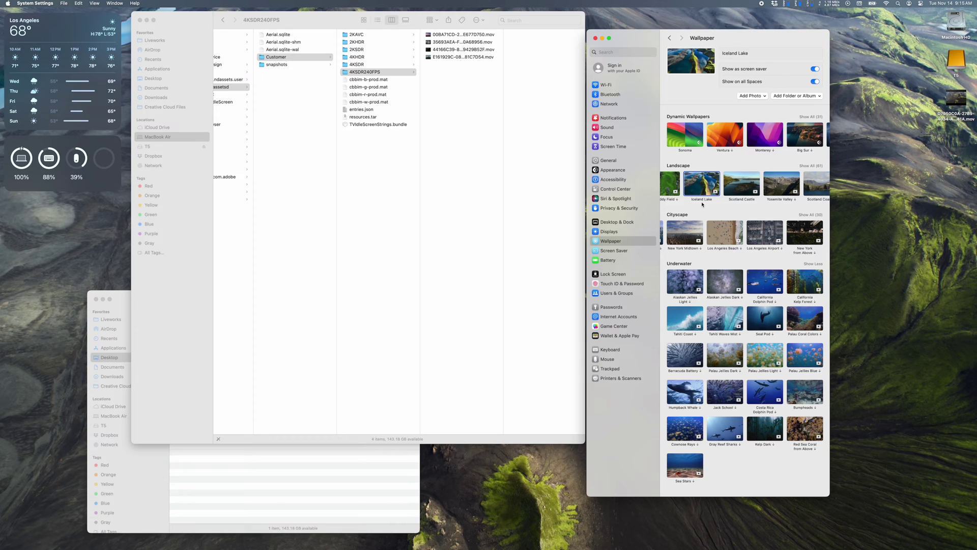
left_click(740, 189)
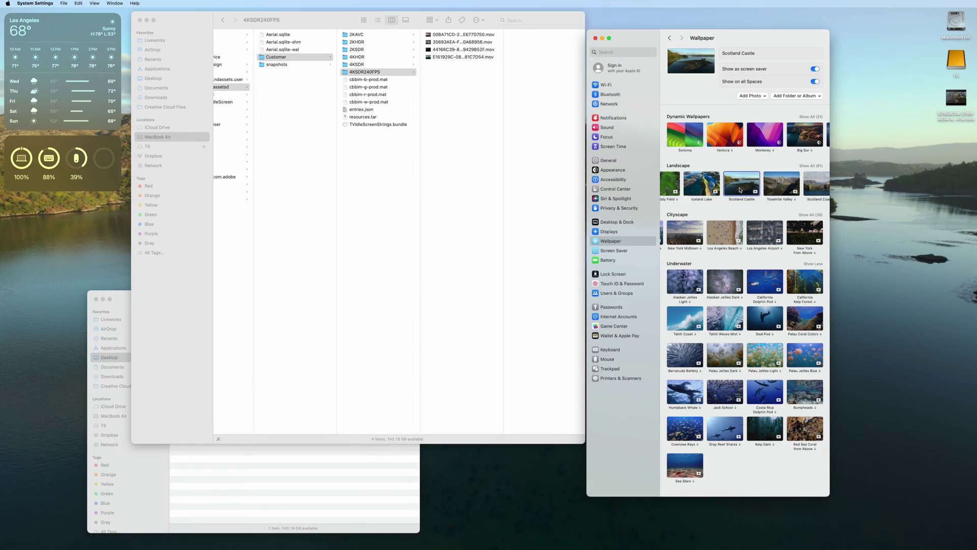
left_click(780, 186)
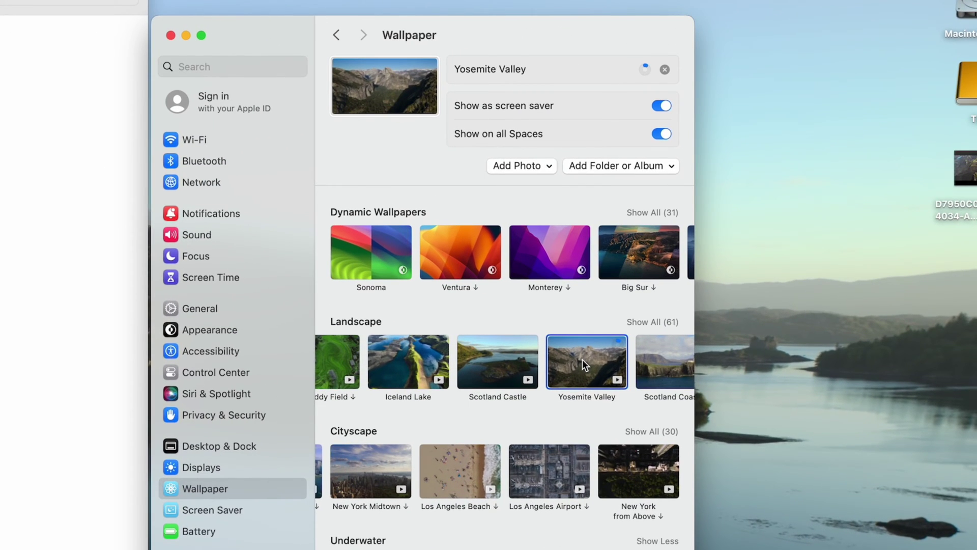
left_click(502, 378)
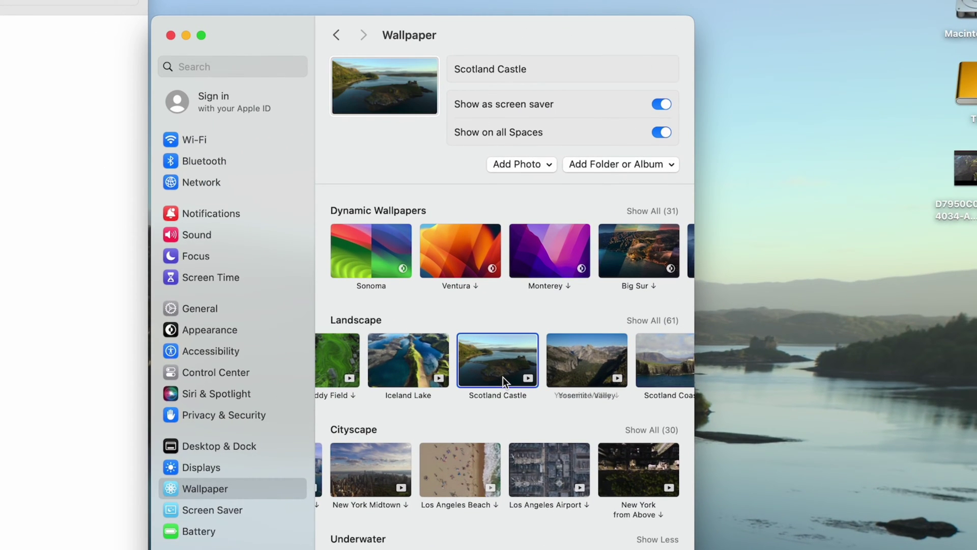
left_click(579, 363)
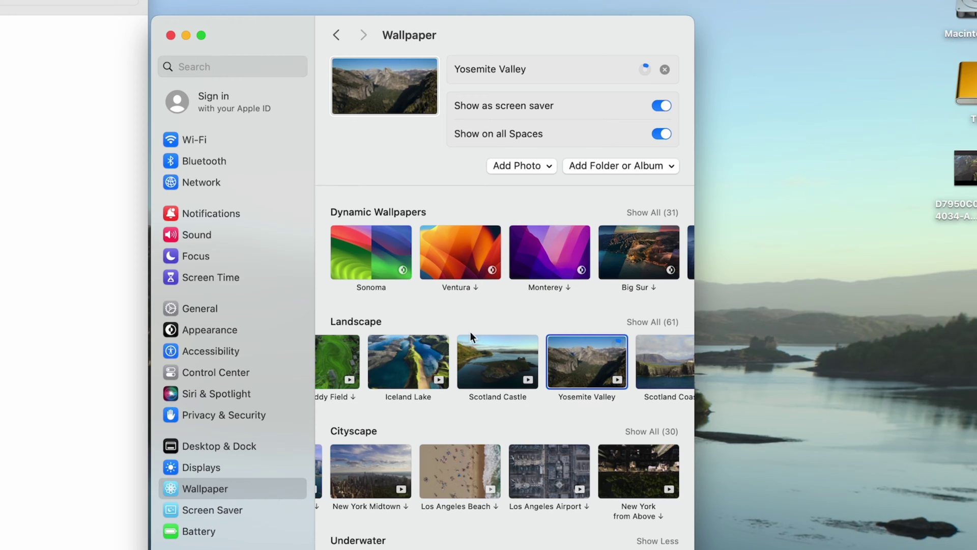
left_click(404, 355)
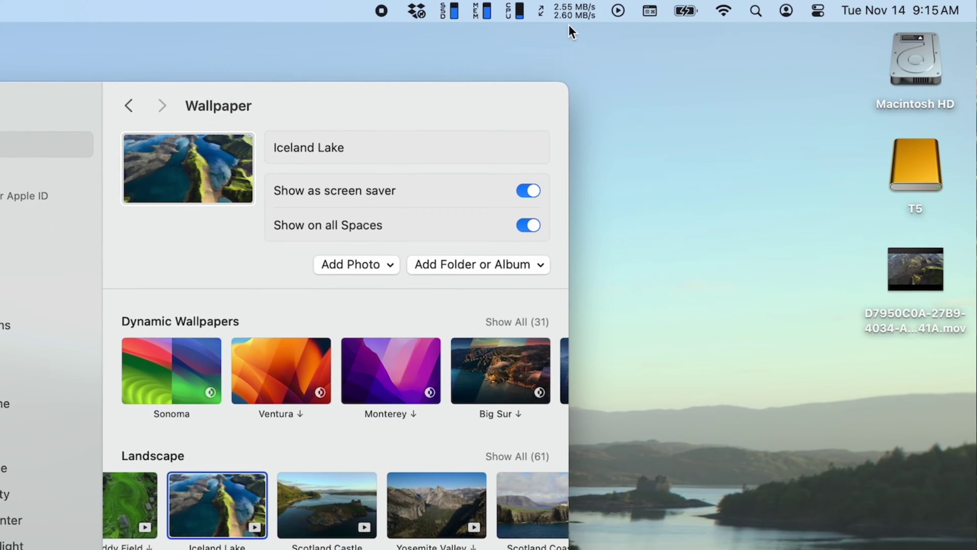
left_click(572, 13)
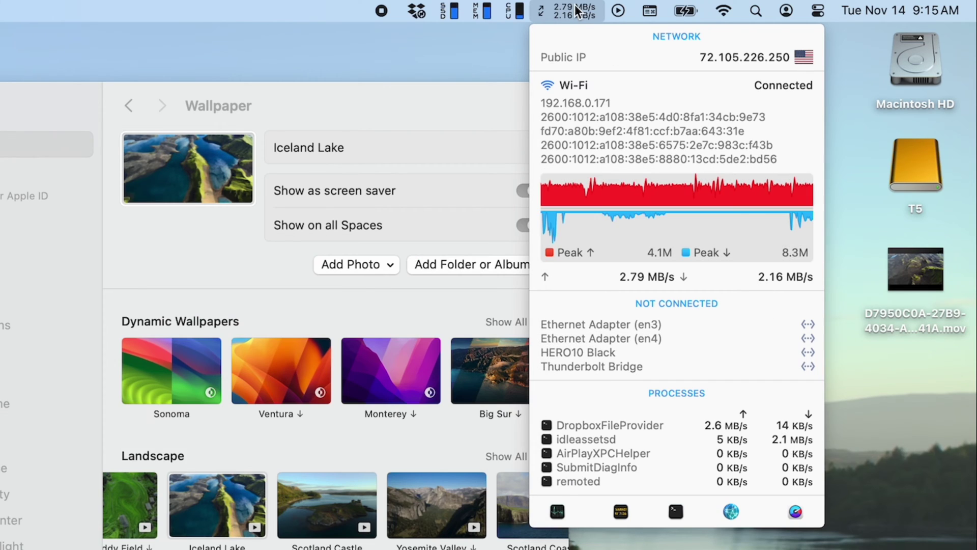
left_click(576, 5)
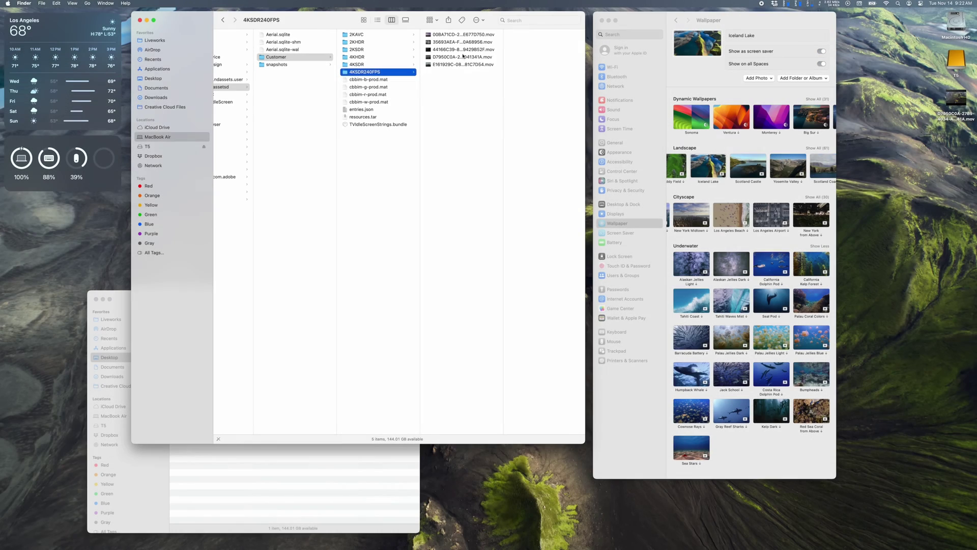
left_click(464, 58)
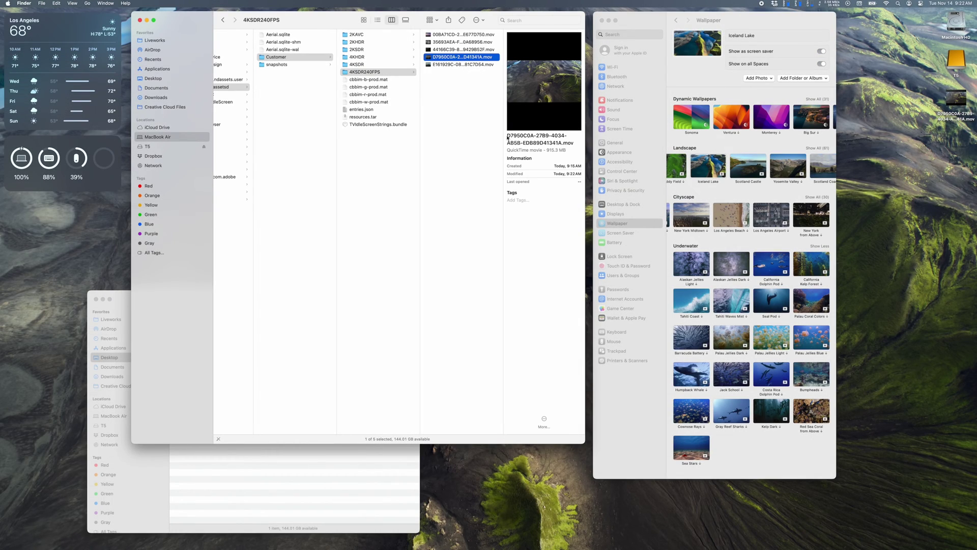
Show the Desktop copy's details in column view, then reselect the re-downloaded video in 4KSDR240FPS.
left_click(317, 462)
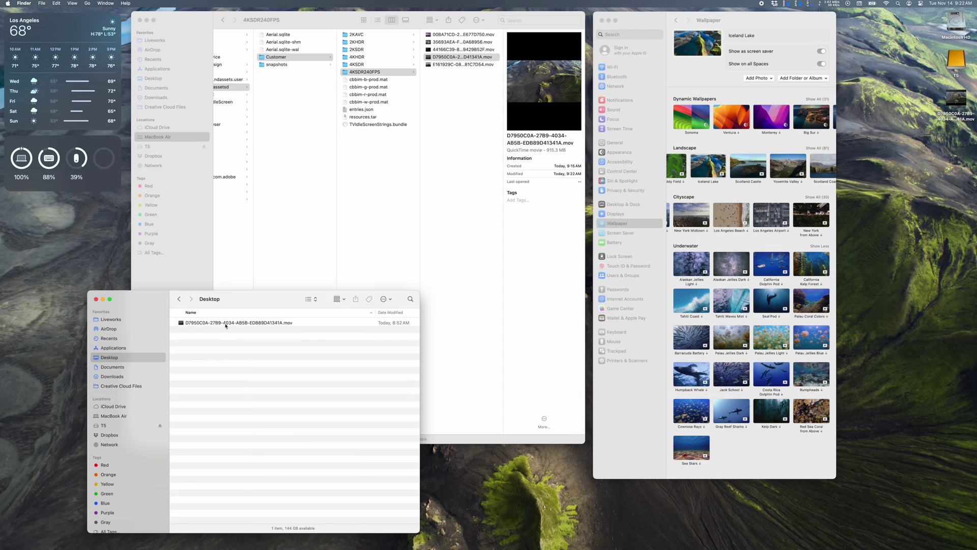
left_click(226, 324)
key("super+3")
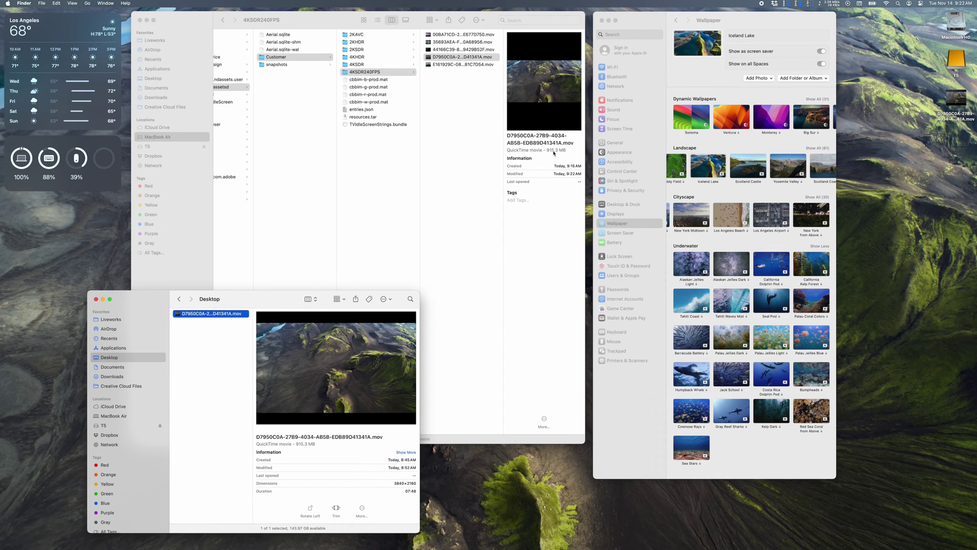
left_click(466, 57)
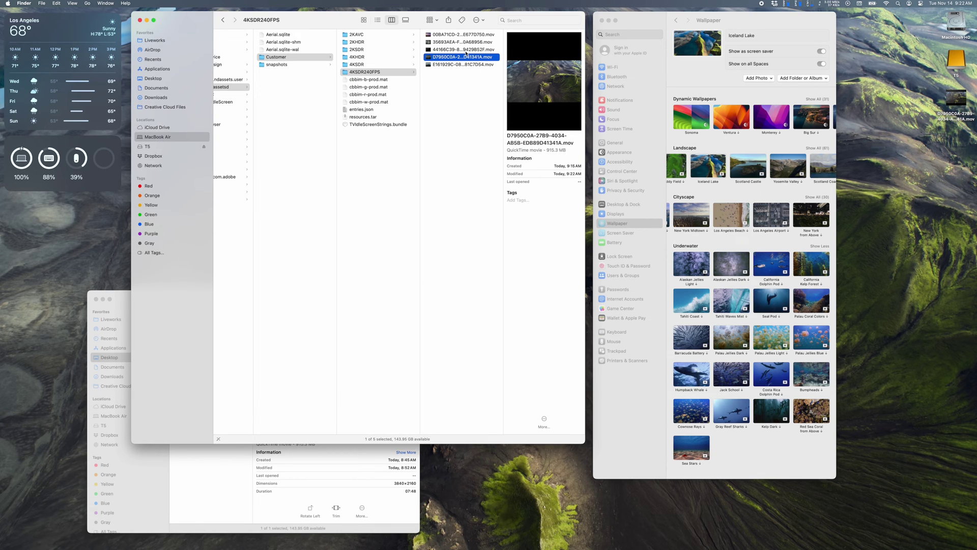
Reveal the desktop, restore the windows, and bring Wallpaper settings forward.
left_click(881, 99)
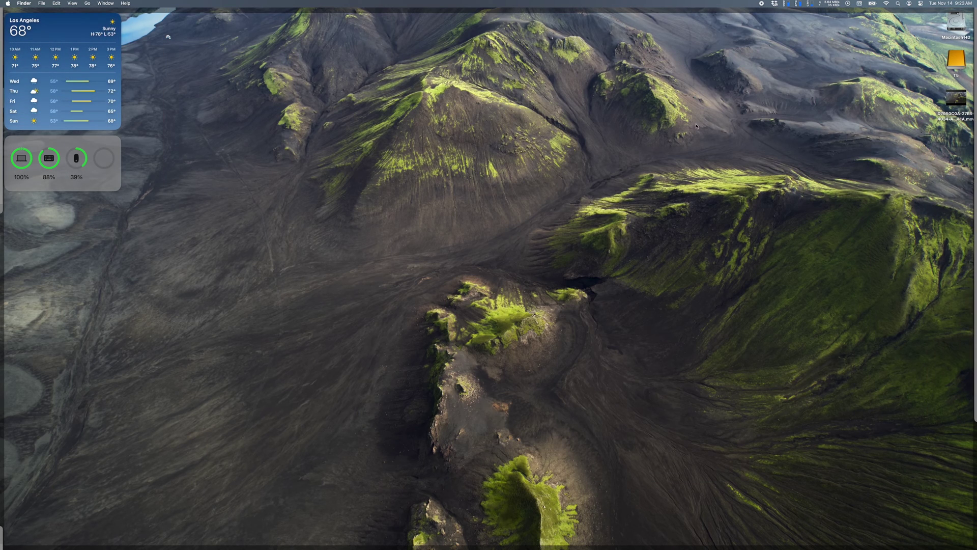
left_click(731, 136)
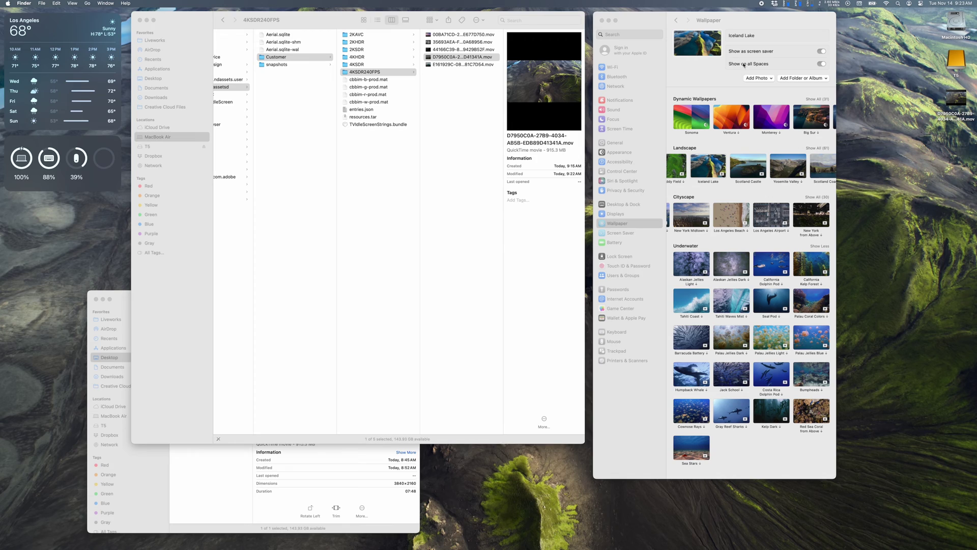
left_click(752, 22)
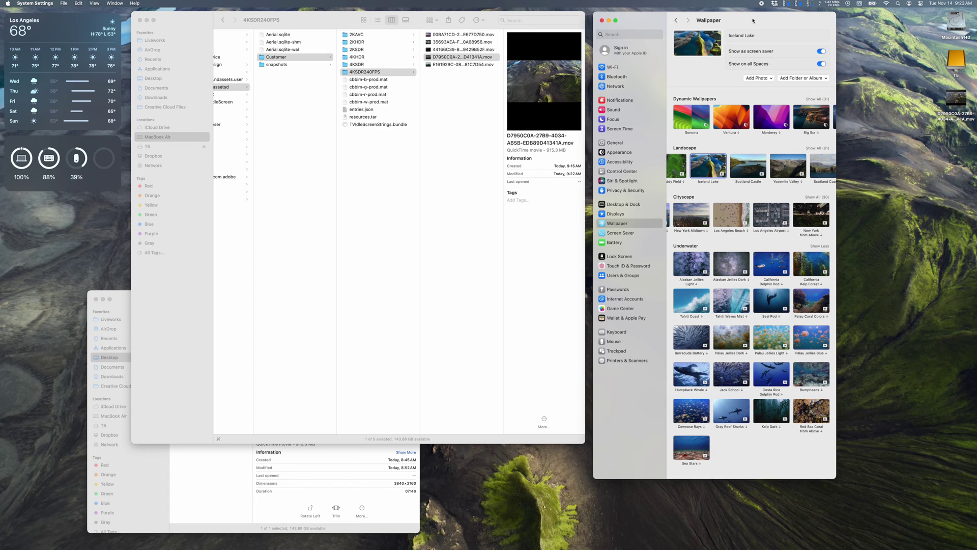
scroll(753, 201, "down", 3)
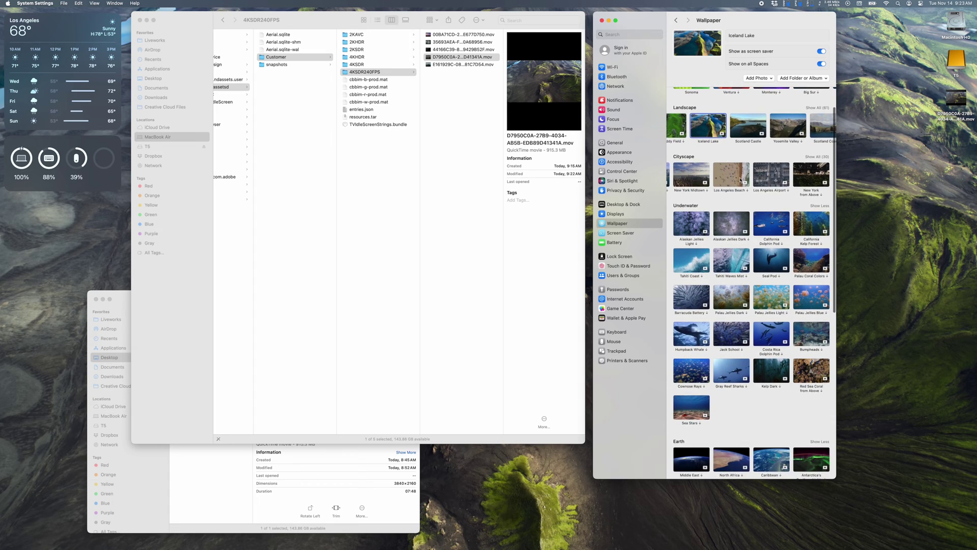
scroll(740, 180, "up", 3)
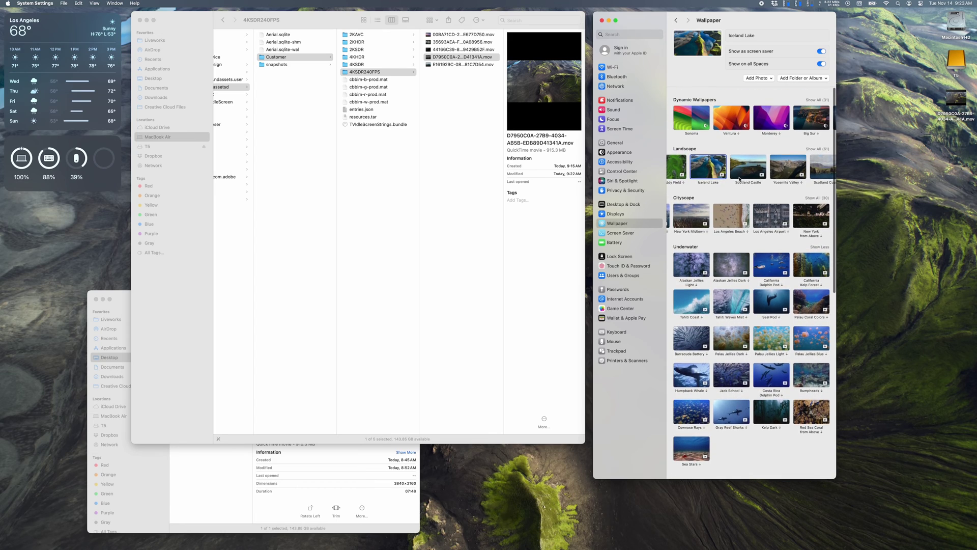